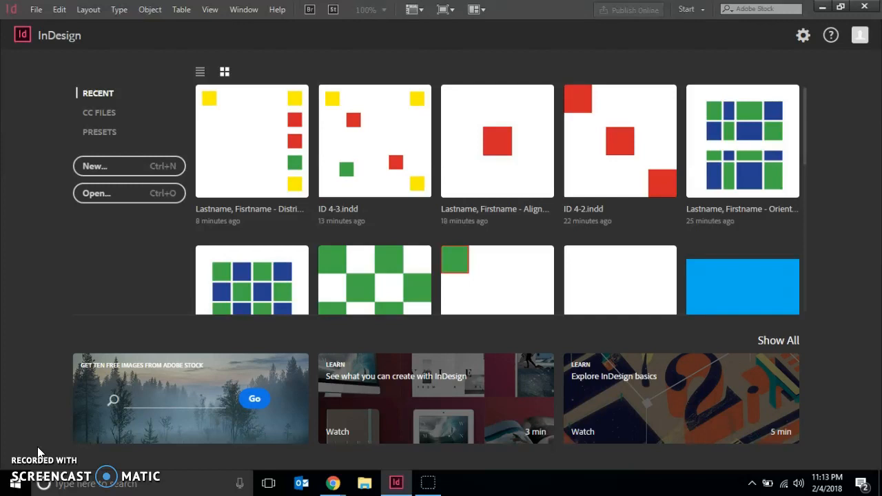
Step: Open the document ID 4-4.indd from the Chapter 4 folder
click(36, 9)
click(52, 36)
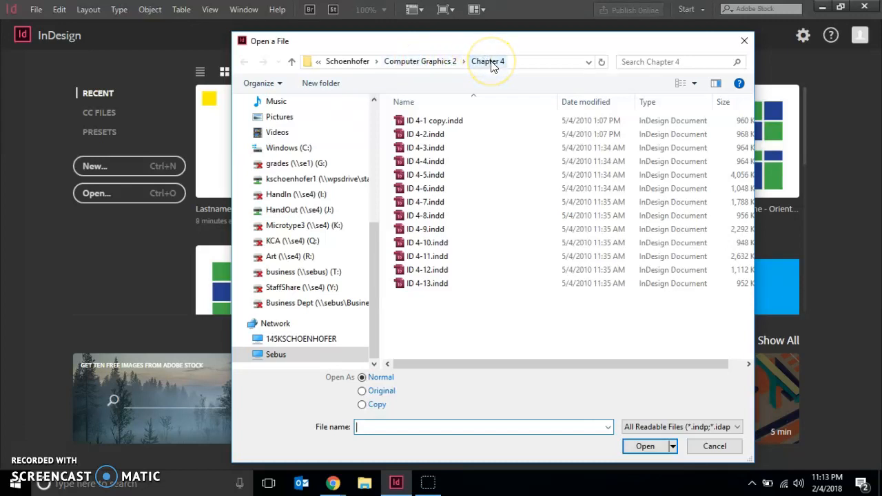
click(427, 162)
click(633, 448)
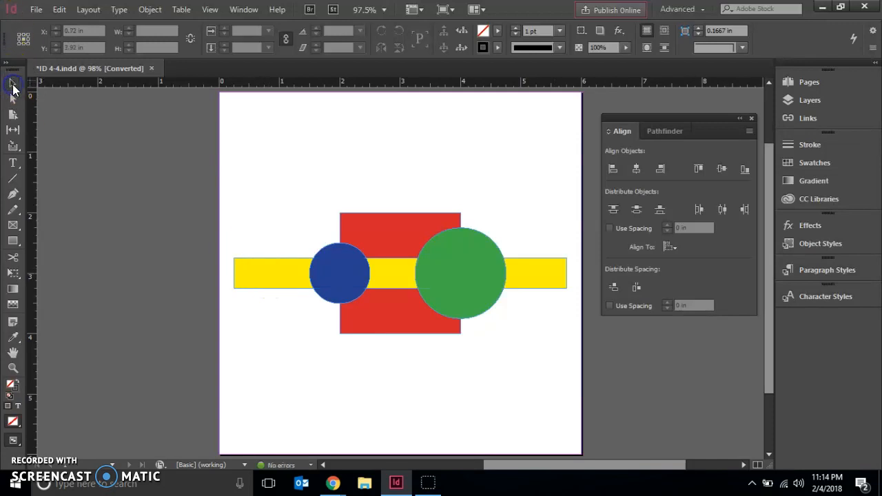
Step: Bring the yellow bar forward one level in the stacking order
click(253, 267)
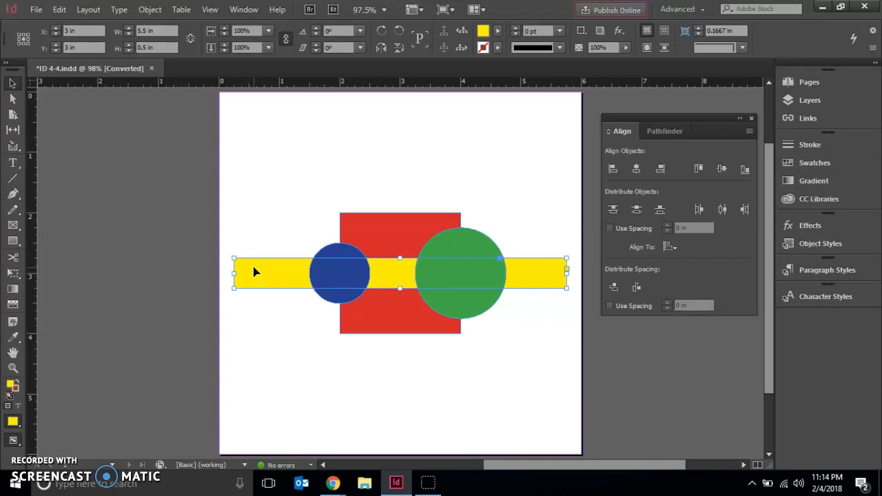
click(142, 9)
mouse_move(195, 49)
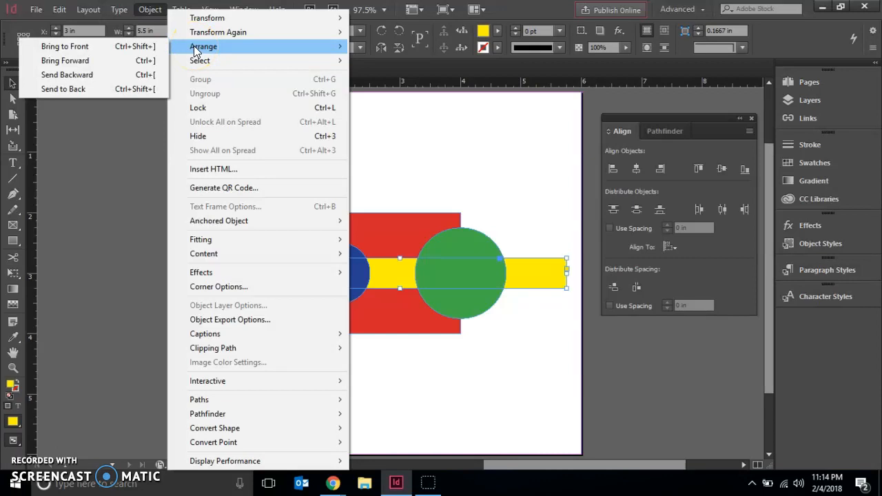
click(88, 60)
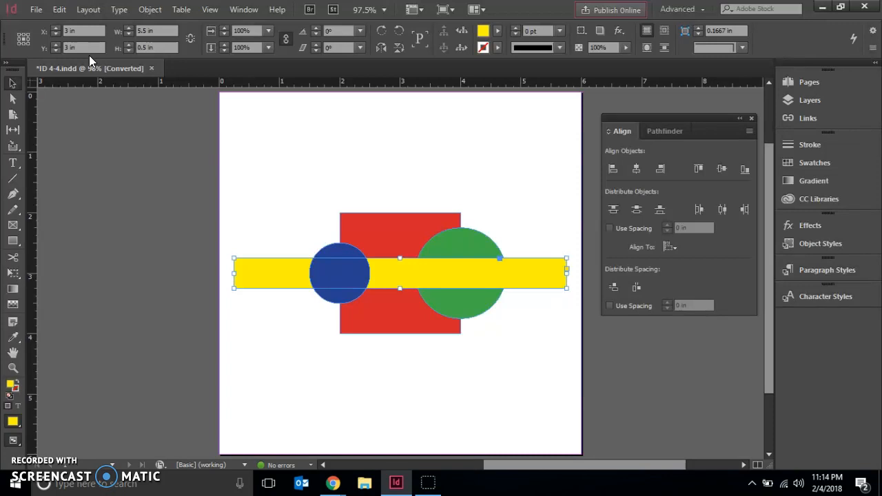
Step: Bring the red square to the front of all other objects
click(369, 229)
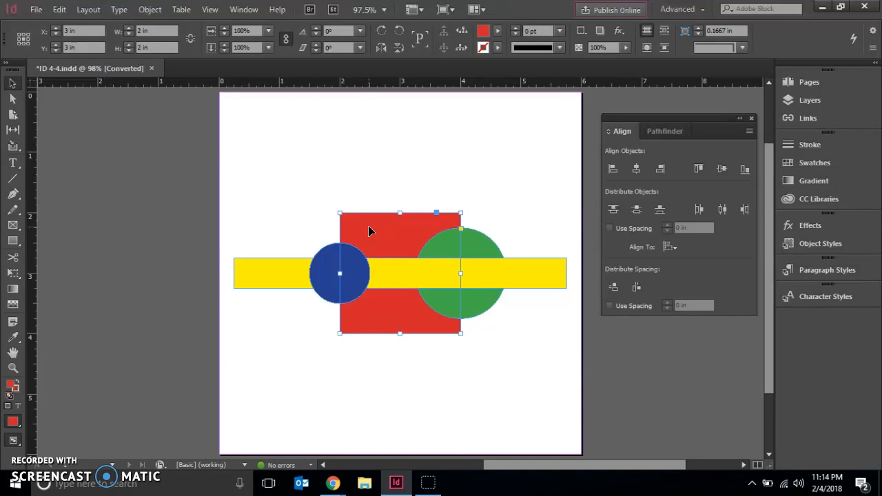
click(149, 14)
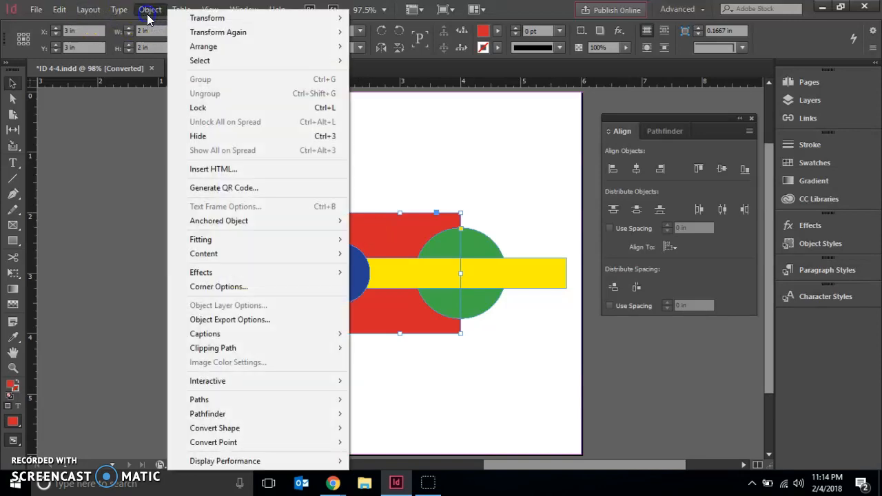
mouse_move(179, 52)
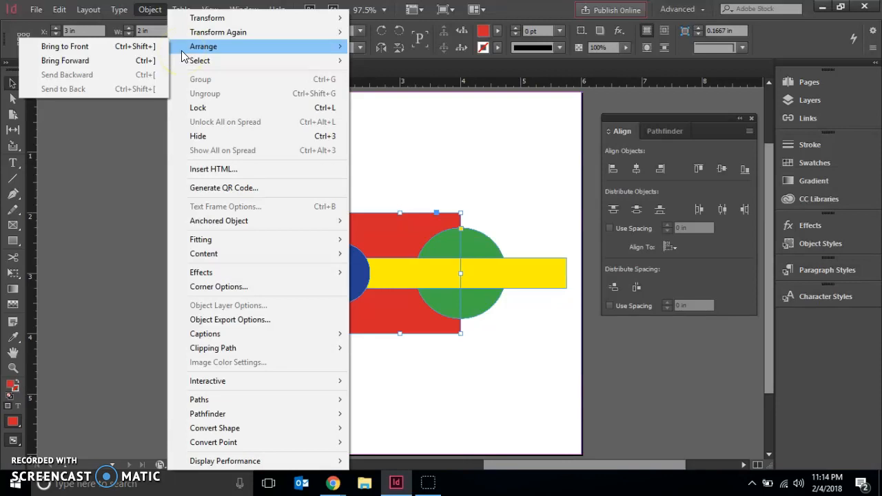
click(82, 48)
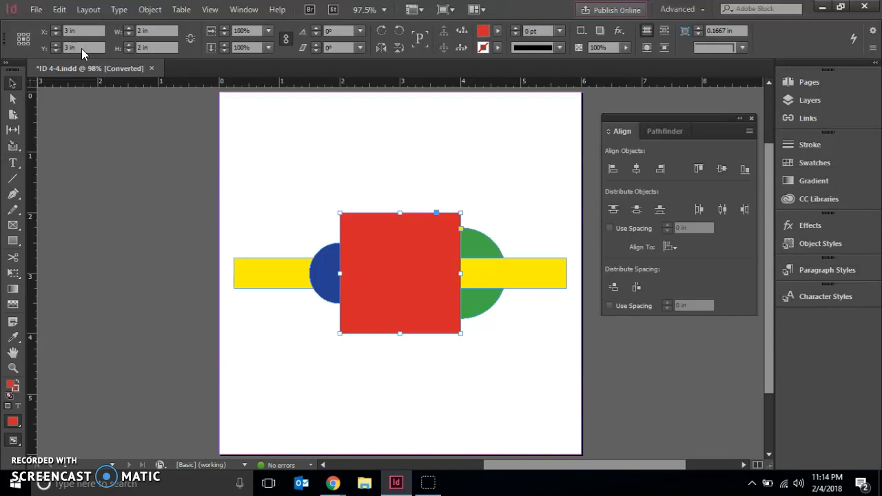
Step: Select the yellow bar together with the blue circle and bring both to the front
click(264, 277)
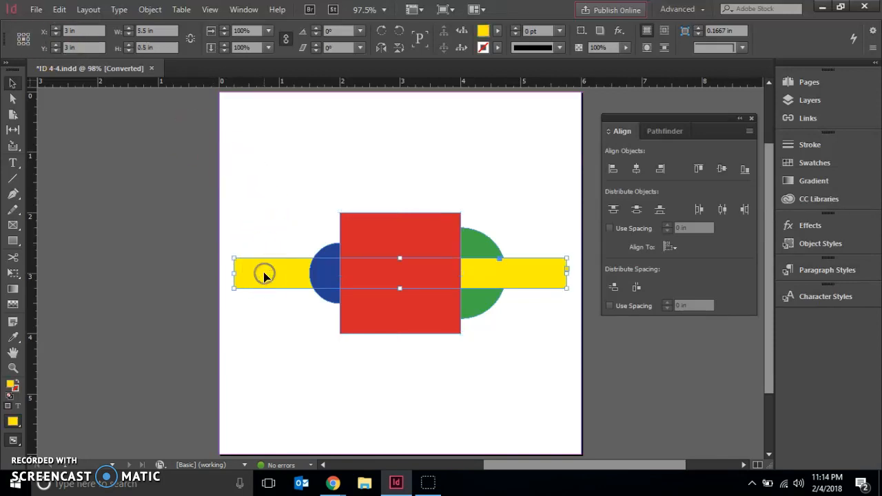
shift+click(329, 250)
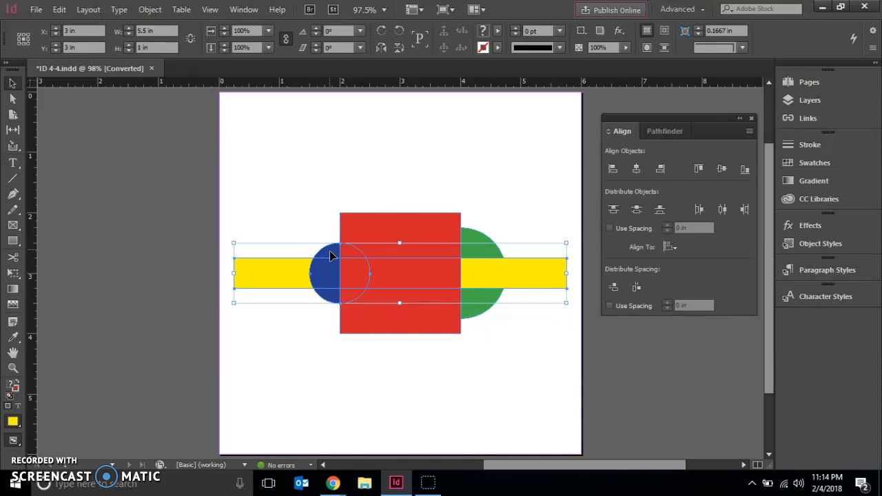
click(150, 13)
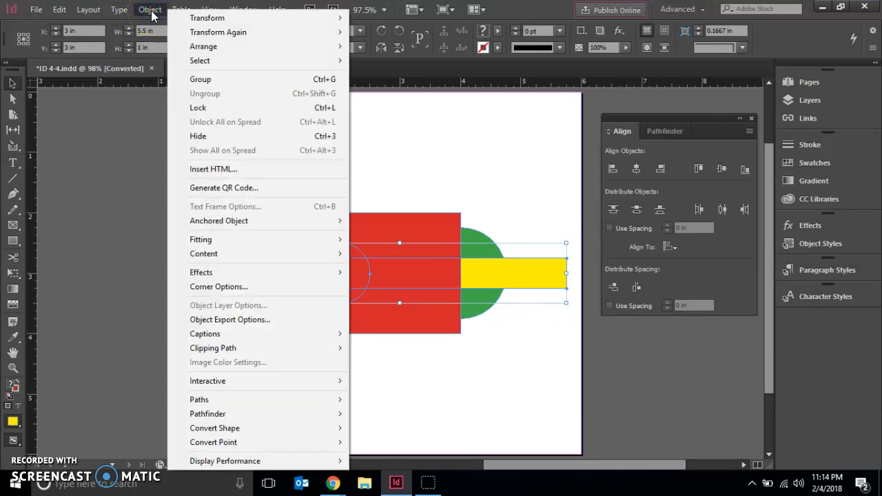
click(200, 47)
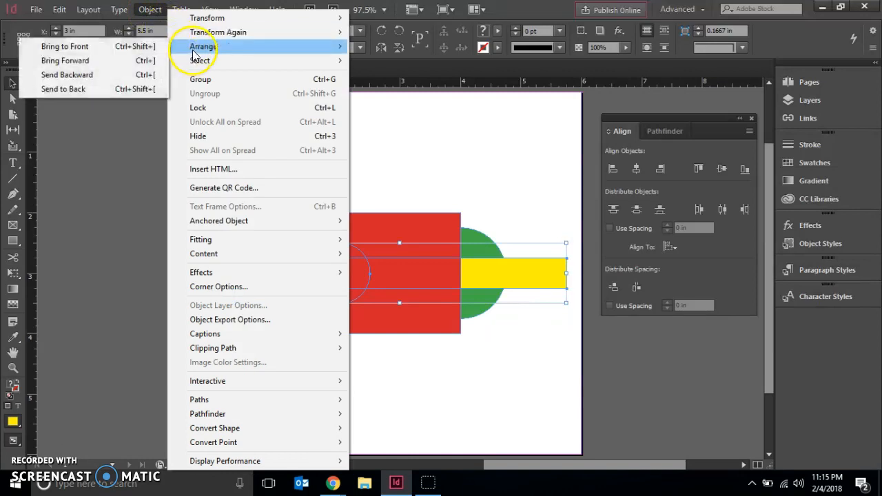
click(95, 65)
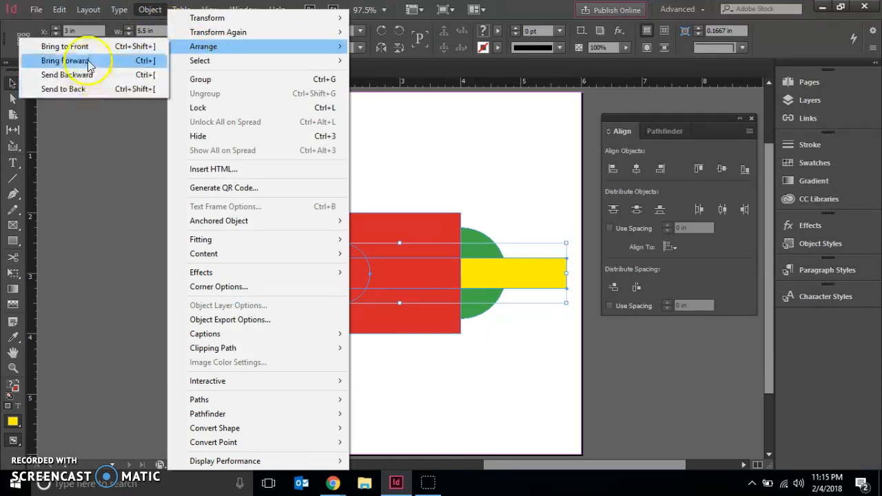
click(88, 48)
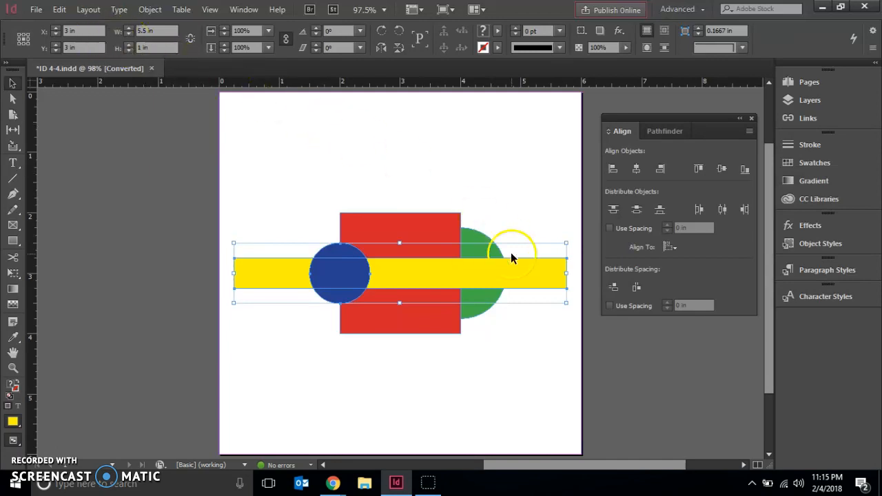
Step: Bring the green circle to the front of all other objects
click(468, 312)
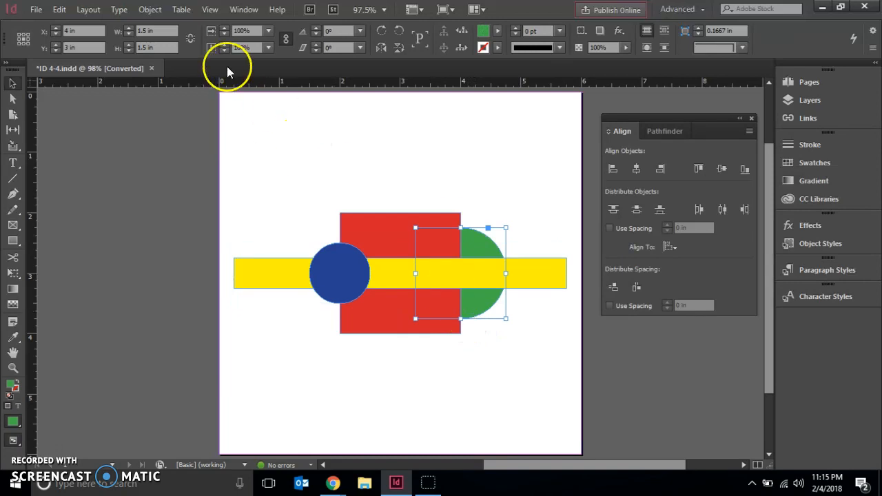
click(149, 9)
mouse_move(201, 46)
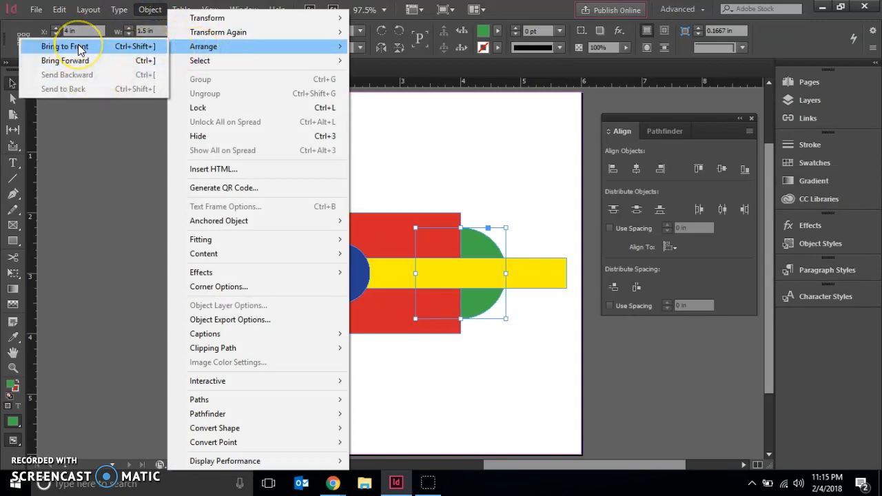
click(80, 47)
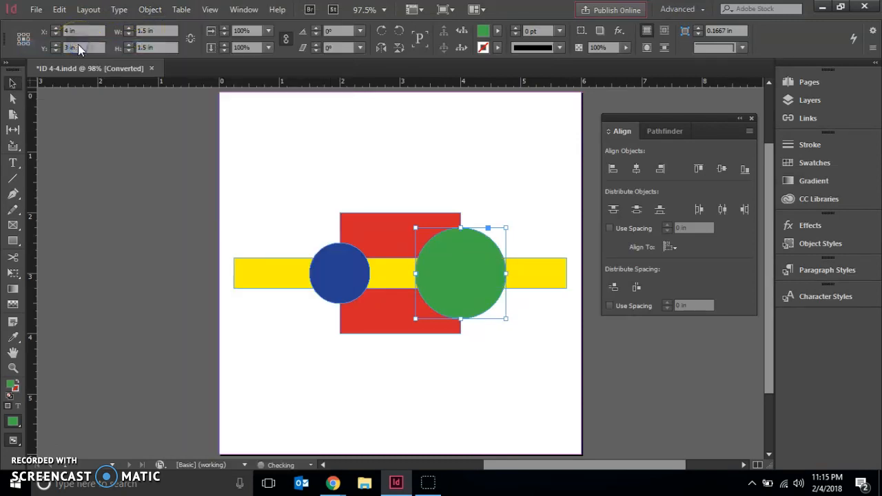
click(402, 182)
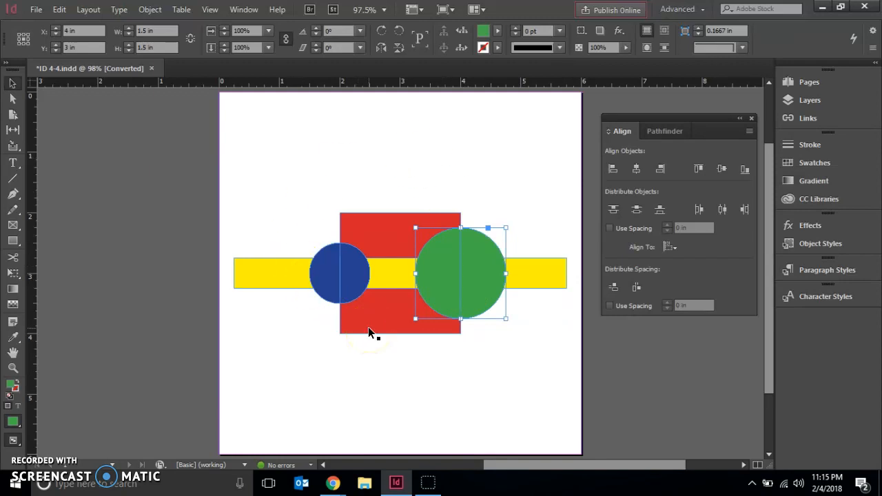
click(61, 11)
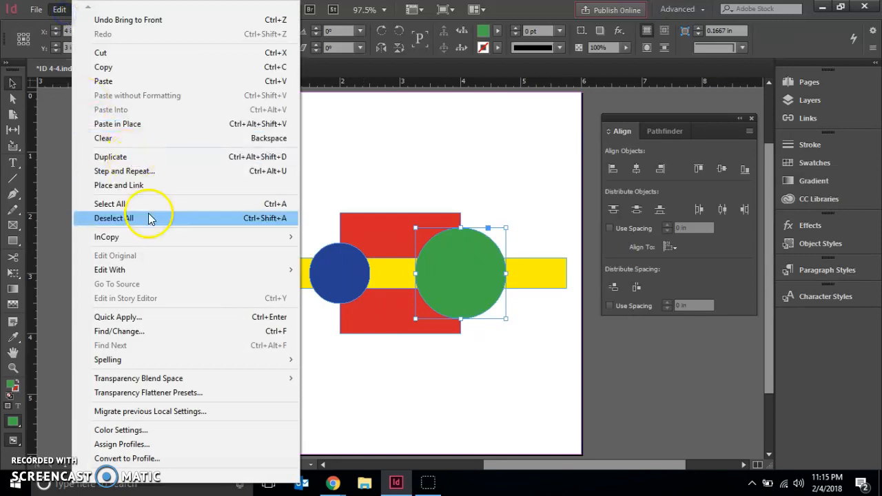
click(137, 207)
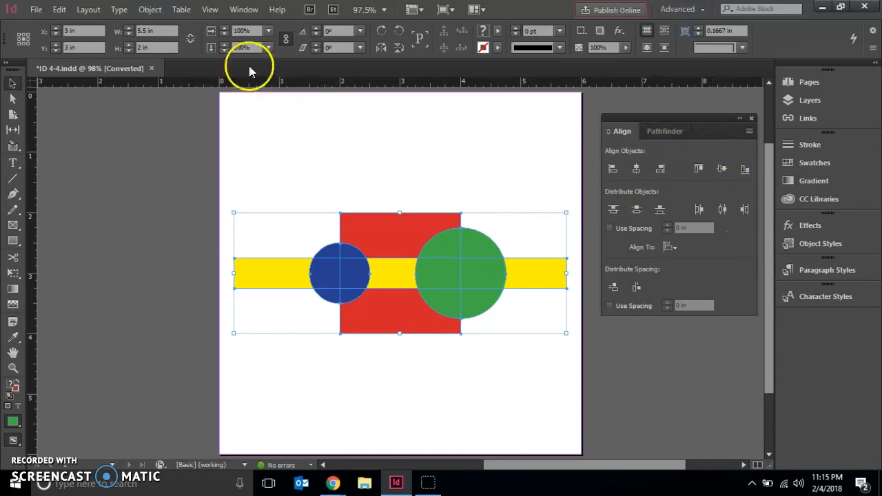
click(246, 9)
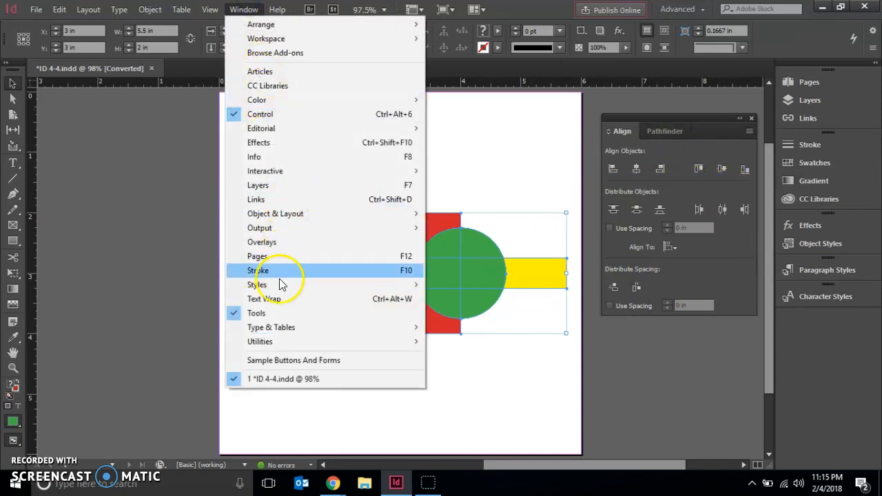
mouse_move(291, 216)
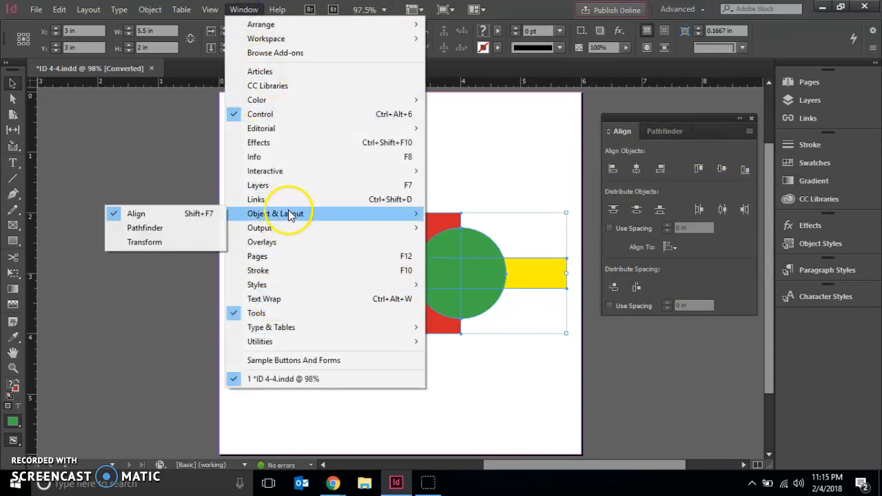
click(142, 146)
click(406, 173)
click(522, 261)
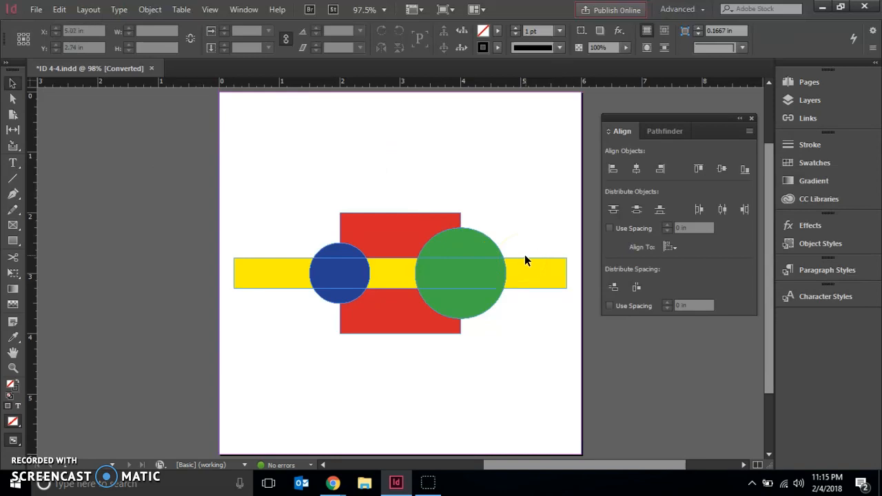
click(636, 171)
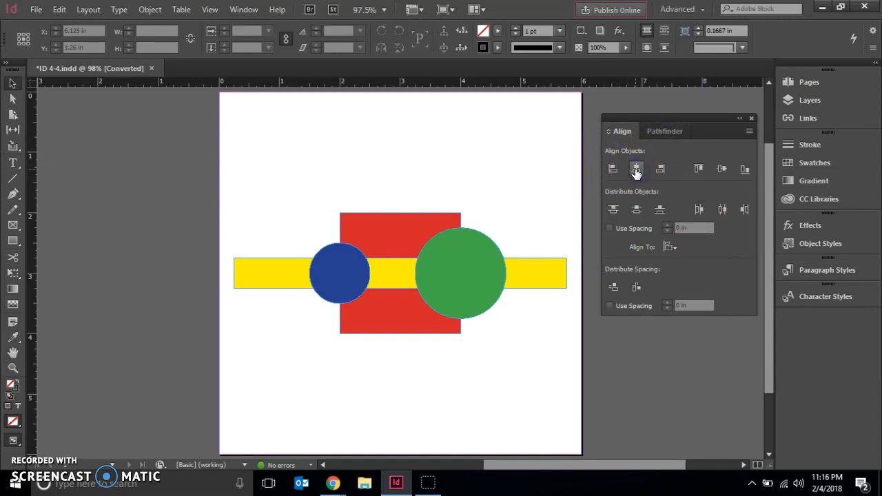
click(104, 227)
Step: Select all objects on the page, align their horizontal centers and deselect them
click(55, 9)
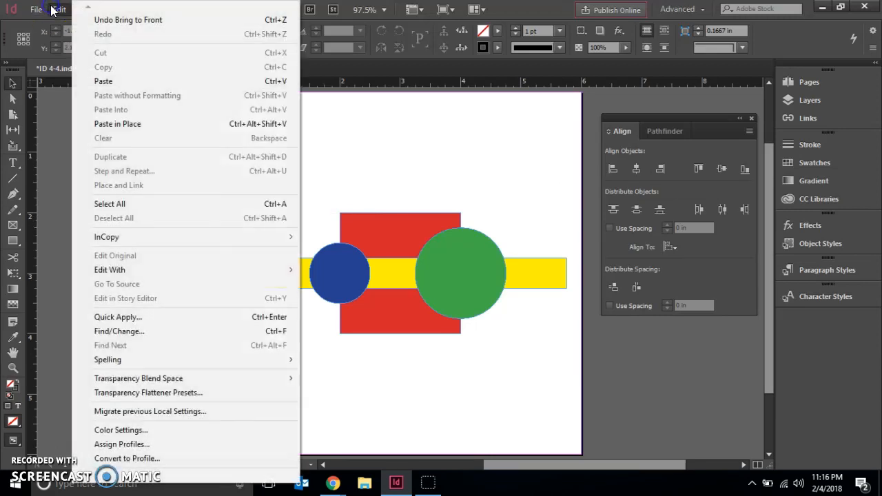
click(137, 207)
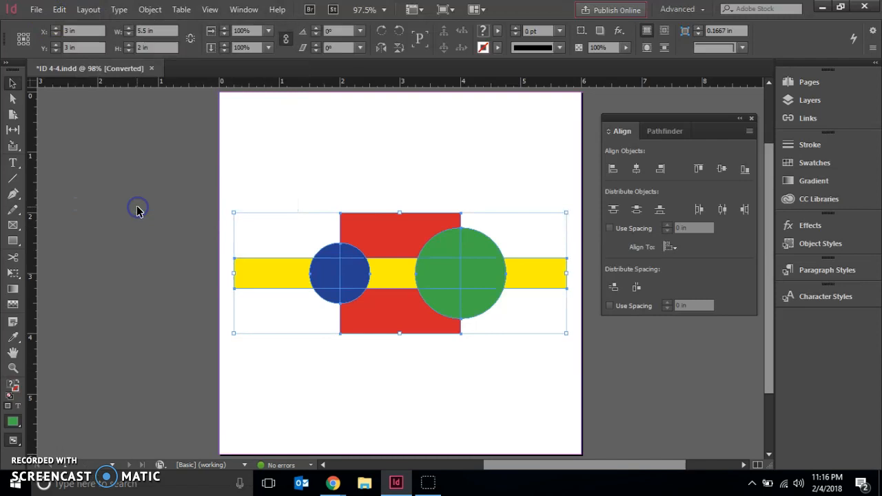
click(637, 170)
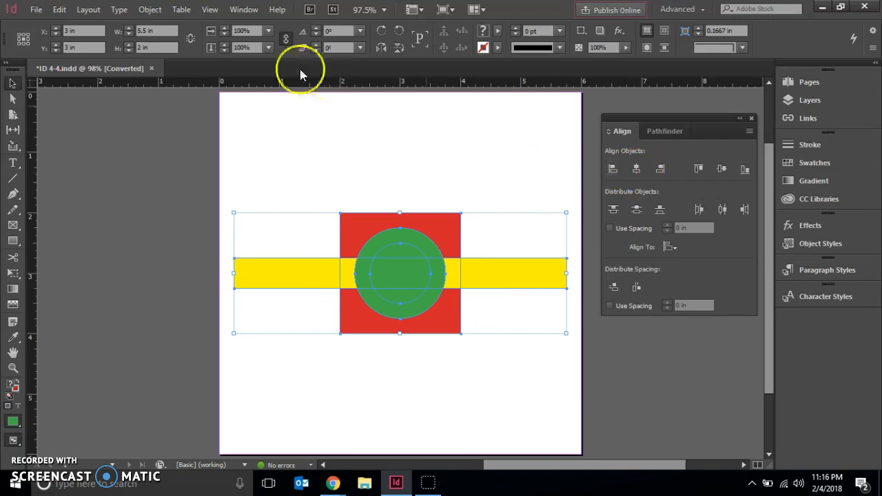
click(152, 237)
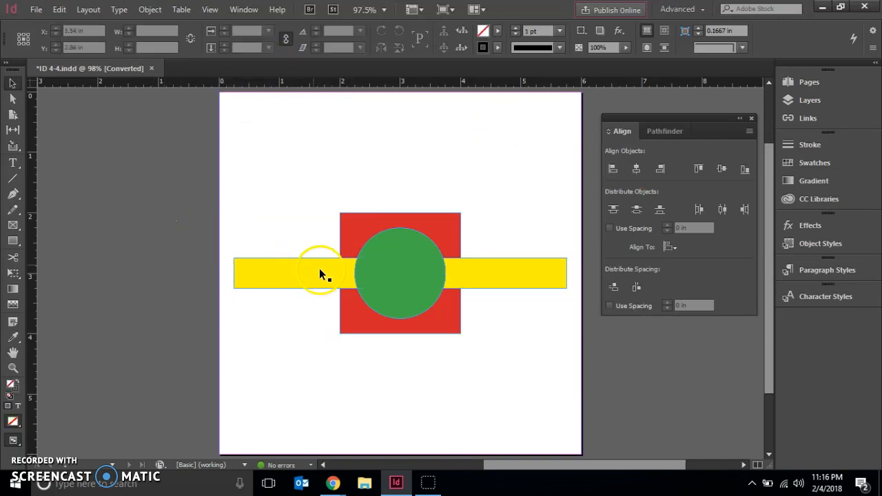
Step: Select the blue circle hidden beneath the green circle, bring it forward one level and deselect it
click(416, 291)
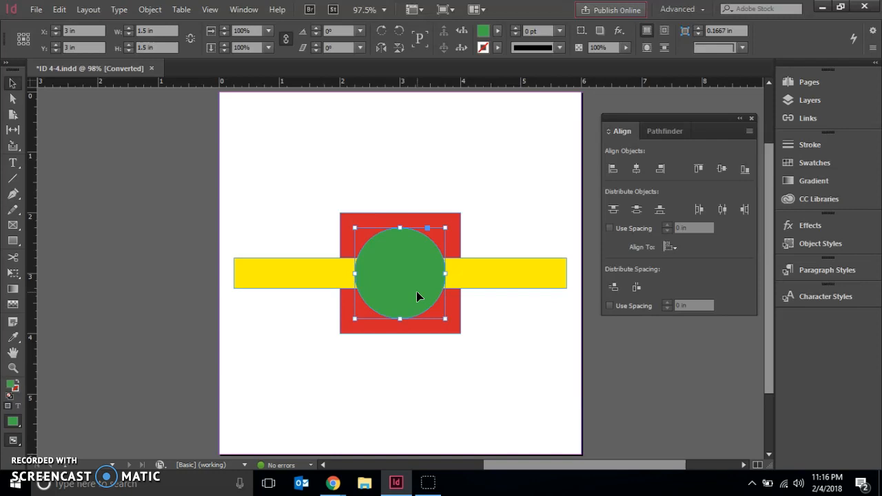
click(413, 290)
click(399, 268)
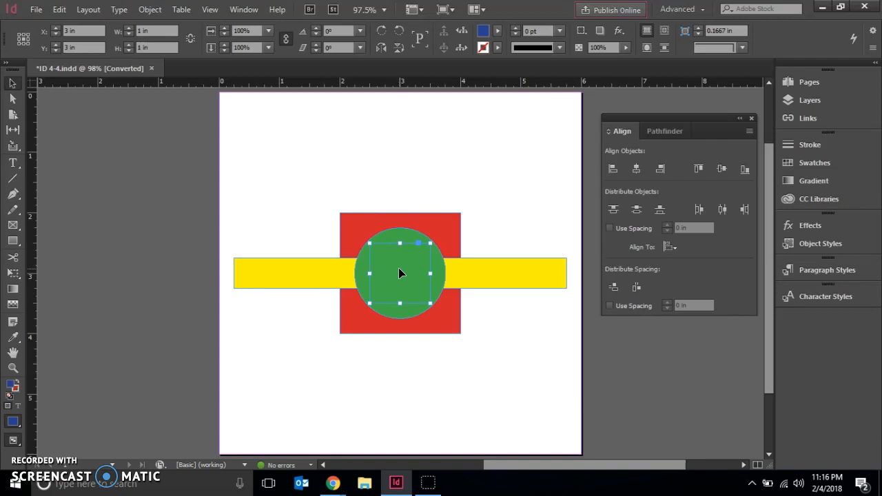
click(153, 9)
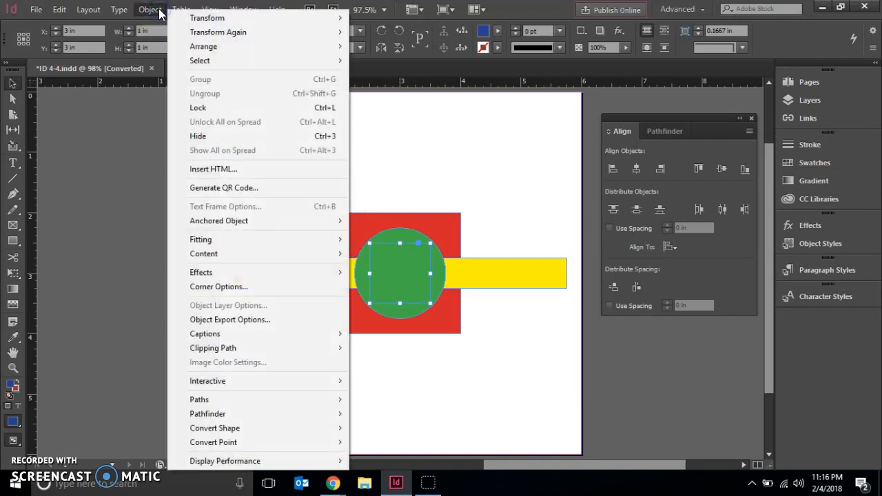
mouse_move(218, 55)
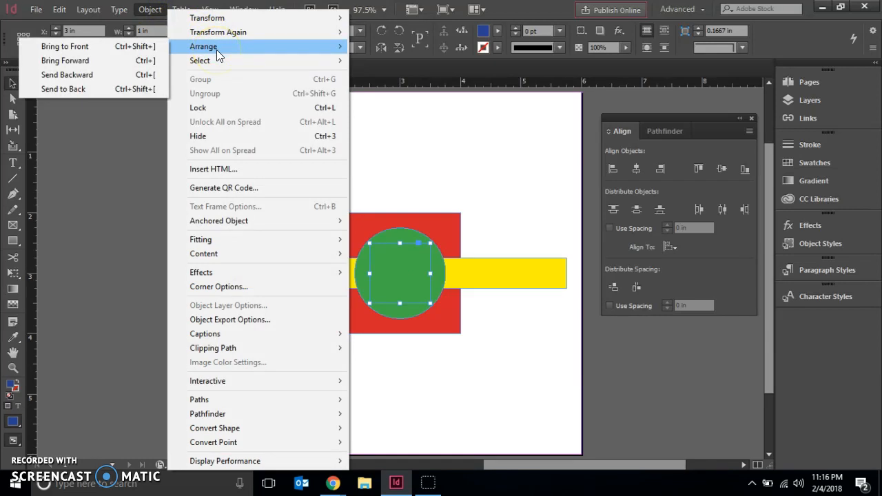
click(108, 59)
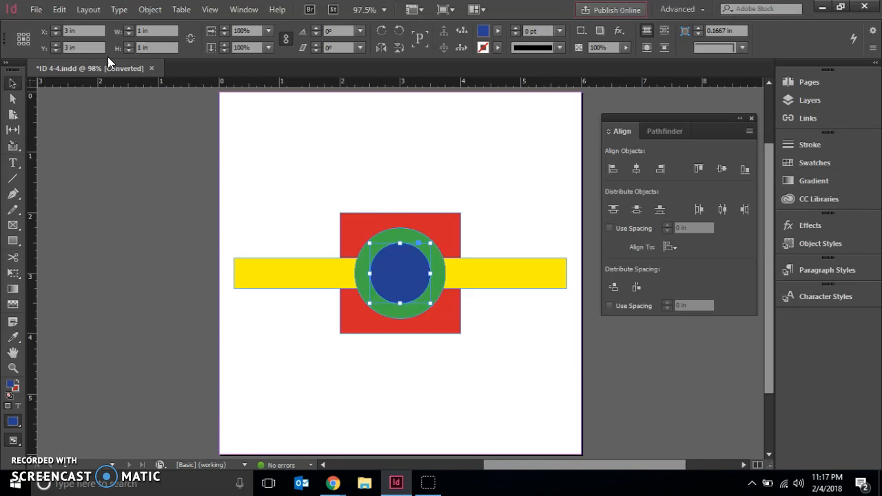
drag(144, 160, 146, 207)
Step: Select through the stacked blue and green circles to reach the yellow bar beneath them
click(403, 287)
ctrl+click(404, 286)
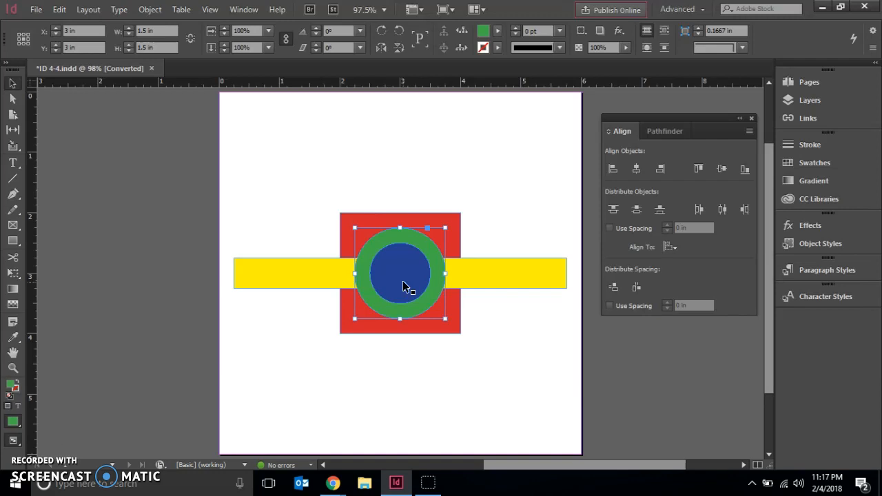
ctrl+click(403, 285)
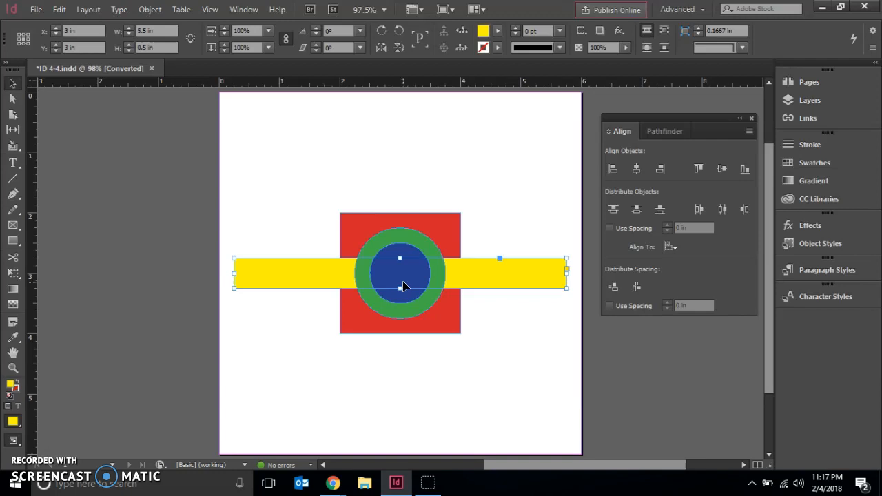
Step: Select through the stacked circles and the yellow bar to reach the red square at the bottom of the stack
ctrl+click(404, 284)
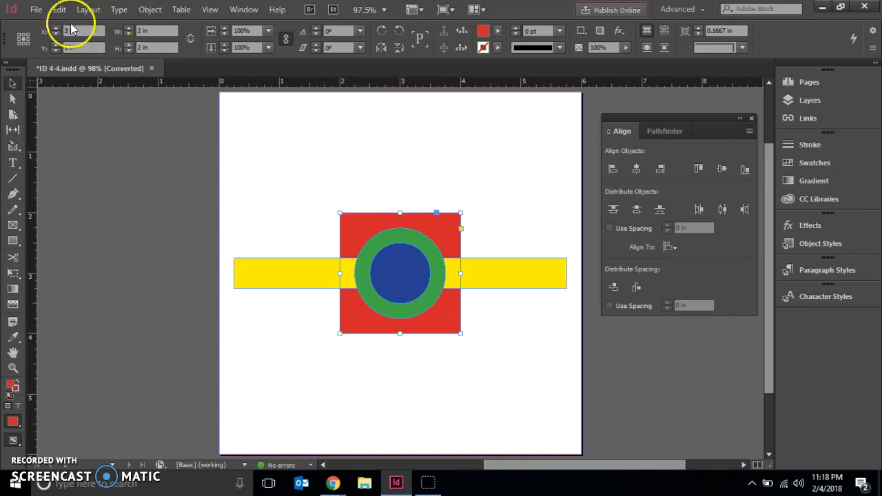
Step: Save the document under a new name in the Chapter 4 folder, entering "Lastname, Firstname - Stack and Layer" as the file name
click(34, 11)
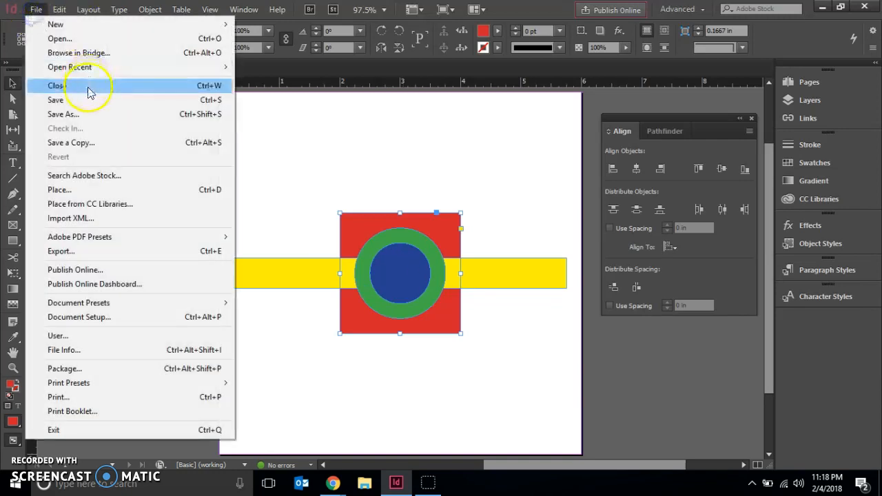
click(84, 118)
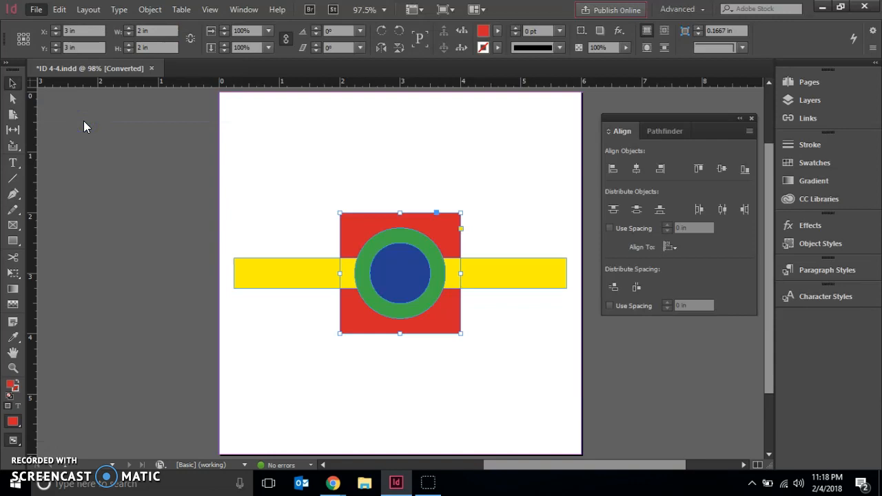
text(Lastnamre)
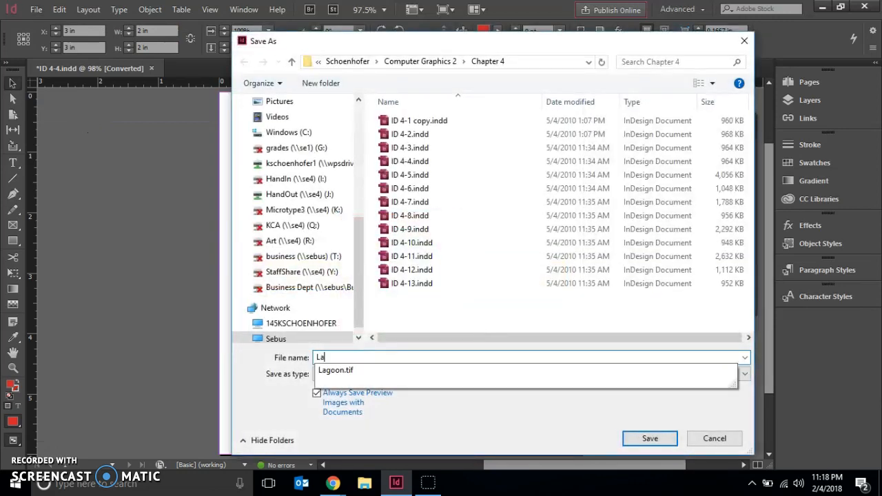
key(BackSpace)
text(,)
key(BackSpace)
key(BackSpace)
key(BackSpace)
text(e, Firds)
key(BackSpace)
key(BackSpace)
text(stnamr)
key(BackSpace)
text(e)
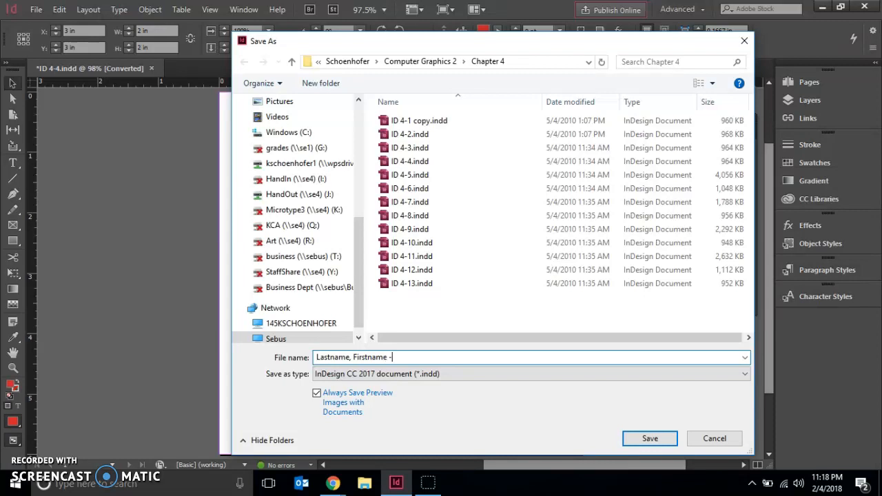
text( - Stack and Layer)
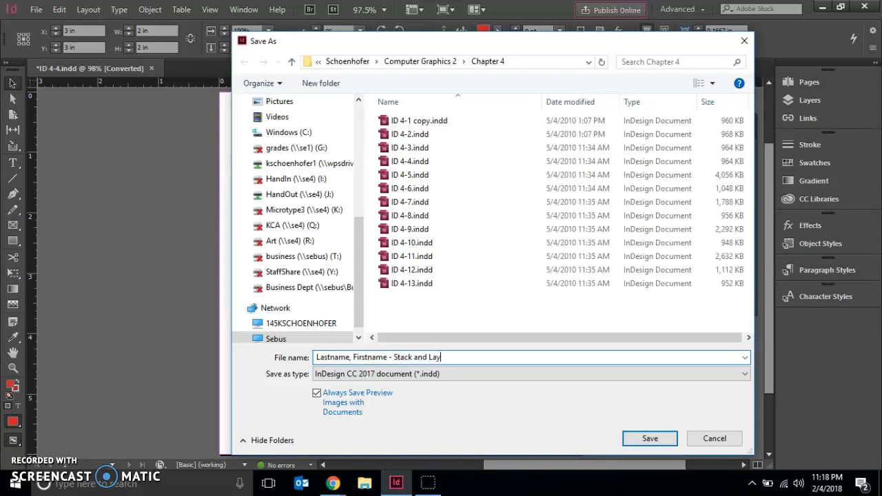